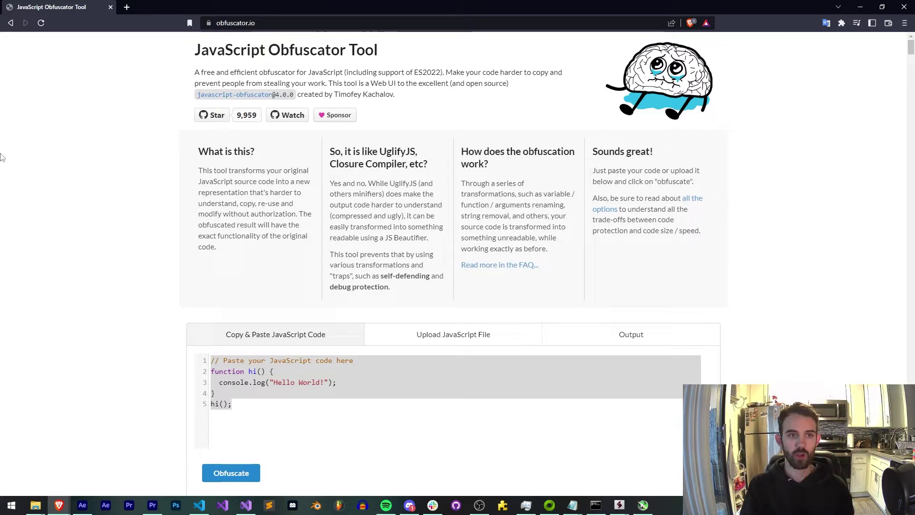
- Select the obfuscator.io address, then switch to the Visual Studio Code window showing main.js
{"action": "left_click", "coordinate": [276, 23]}
{"action": "left_click", "coordinate": [276, 23]}
{"action": "key", "text": "ctrl+a"}
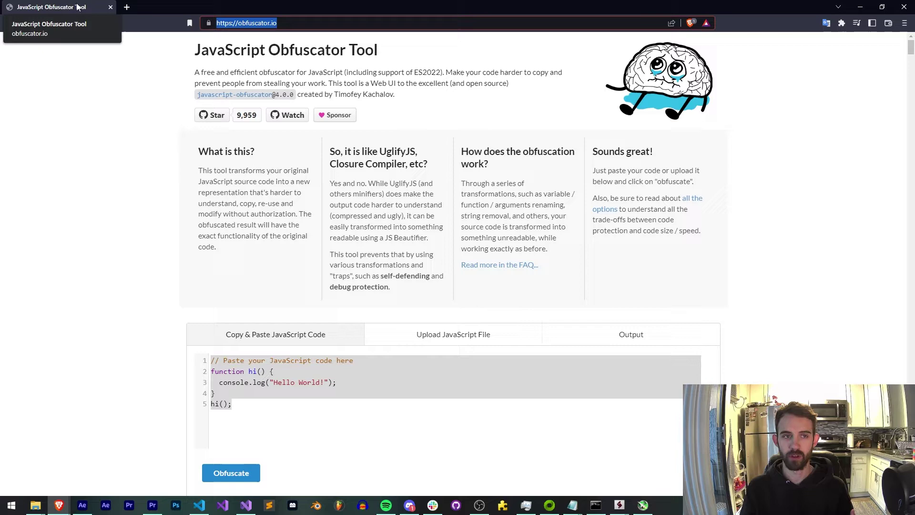
{"action": "left_click", "coordinate": [85, 160]}
{"action": "left_click", "coordinate": [199, 505]}
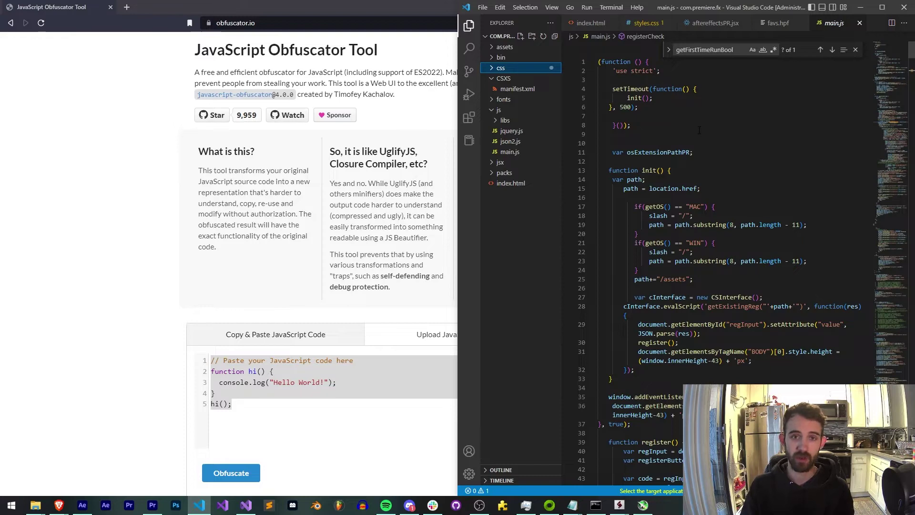
- Bring the obfuscator.io browser window back in front of VS Code
{"action": "left_click", "coordinate": [87, 145]}
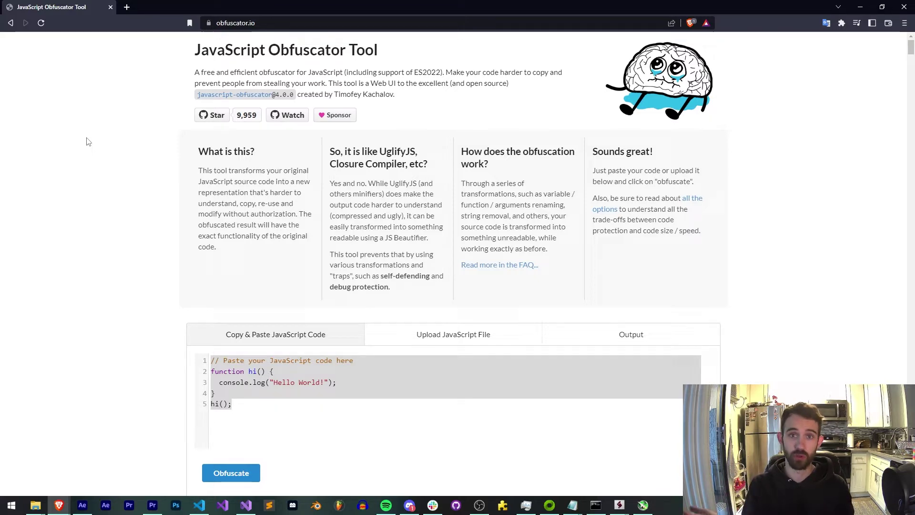
- Obfuscate the default Hello World sample and view the Output tab
{"action": "scroll", "coordinate": [135, 204], "scroll_direction": "down", "scroll_amount": 7}
{"action": "scroll", "coordinate": [135, 205], "scroll_direction": "up", "scroll_amount": 6}
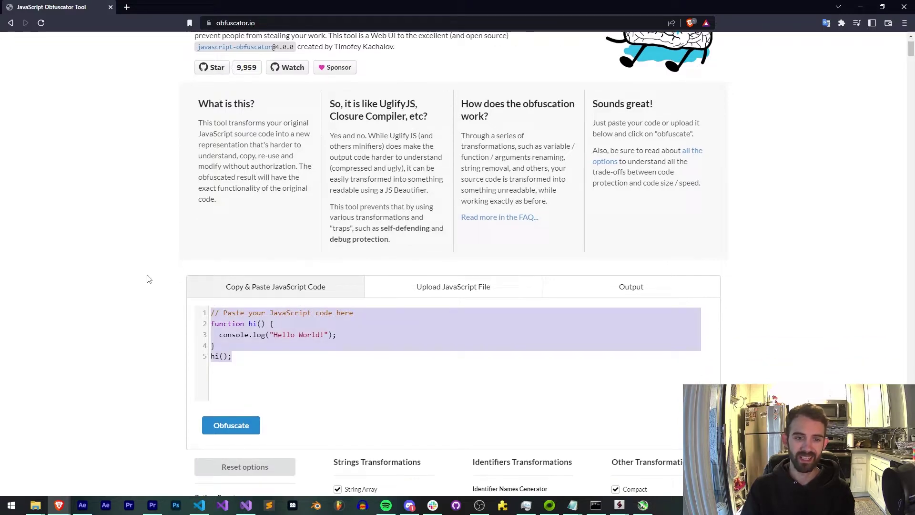
{"action": "left_click", "coordinate": [239, 425]}
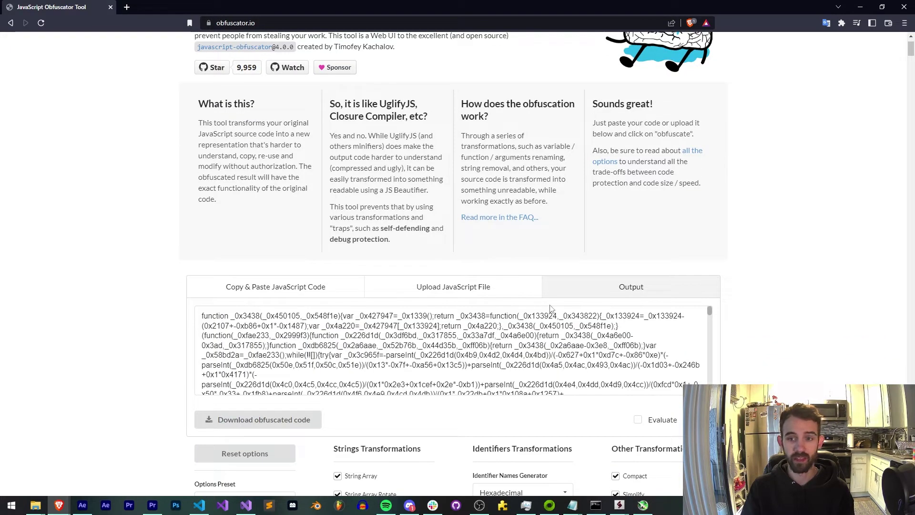
- Look at the Upload JavaScript File tab, then return to the pasted code and its Medium preset options
{"action": "left_click", "coordinate": [515, 294]}
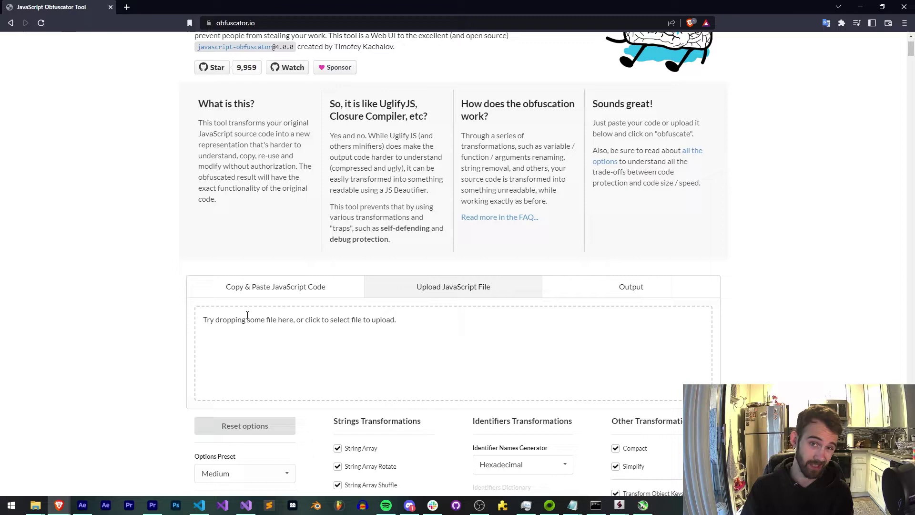
{"action": "left_click", "coordinate": [241, 289]}
{"action": "scroll", "coordinate": [138, 268], "scroll_direction": "down", "scroll_amount": 1}
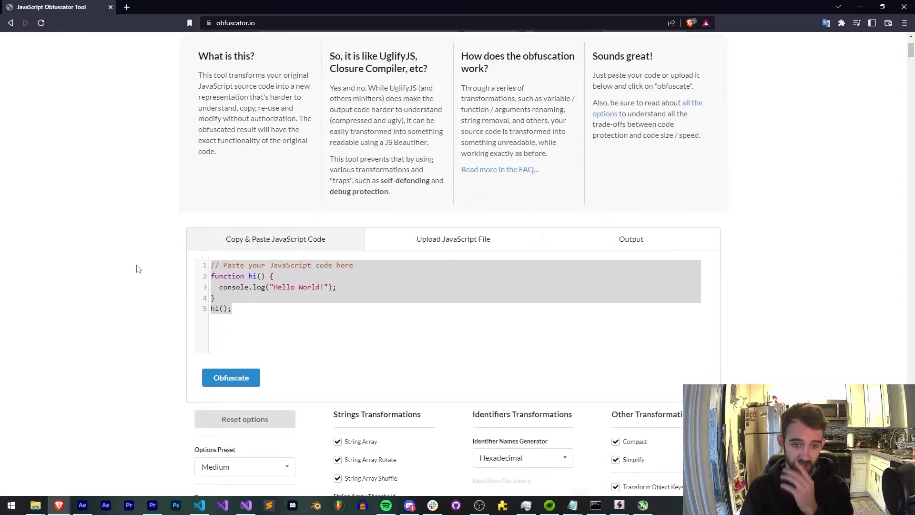
{"action": "scroll", "coordinate": [148, 268], "scroll_direction": "down", "scroll_amount": 3}
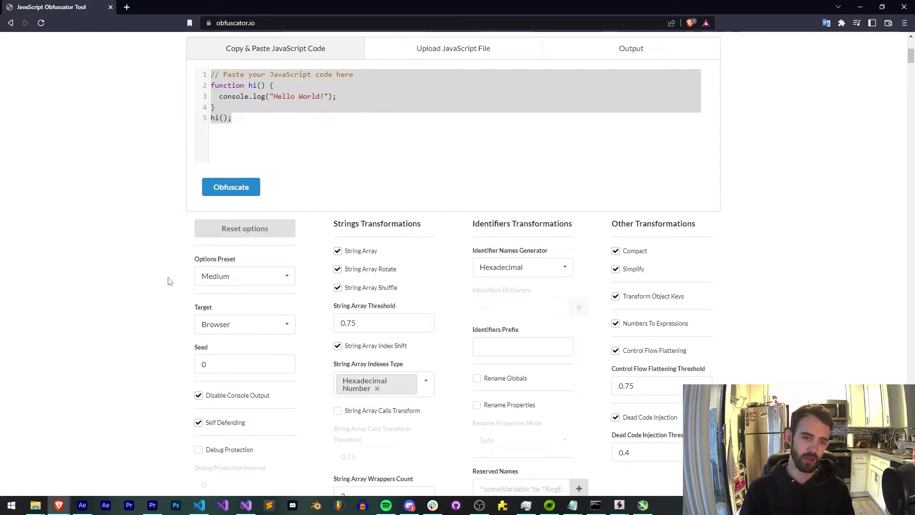
{"action": "mouse_move", "coordinate": [194, 260]}
{"action": "left_mouse_down"}
{"action": "mouse_move", "coordinate": [247, 263]}
{"action": "mouse_move", "coordinate": [189, 258]}
{"action": "left_mouse_up"}
{"action": "left_click", "coordinate": [247, 264]}
{"action": "left_click", "coordinate": [185, 258]}
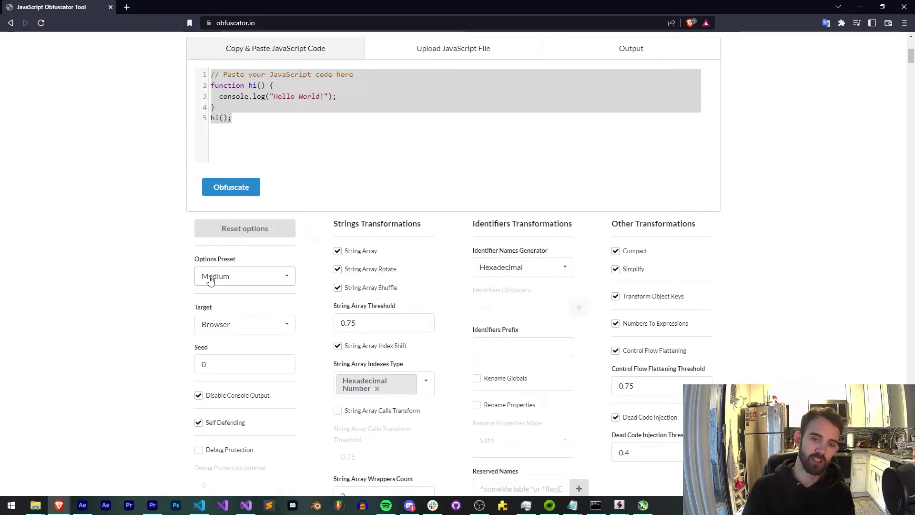
{"action": "left_click", "coordinate": [226, 284]}
{"action": "left_click", "coordinate": [191, 278]}
{"action": "scroll", "coordinate": [172, 280], "scroll_direction": "down", "scroll_amount": 3}
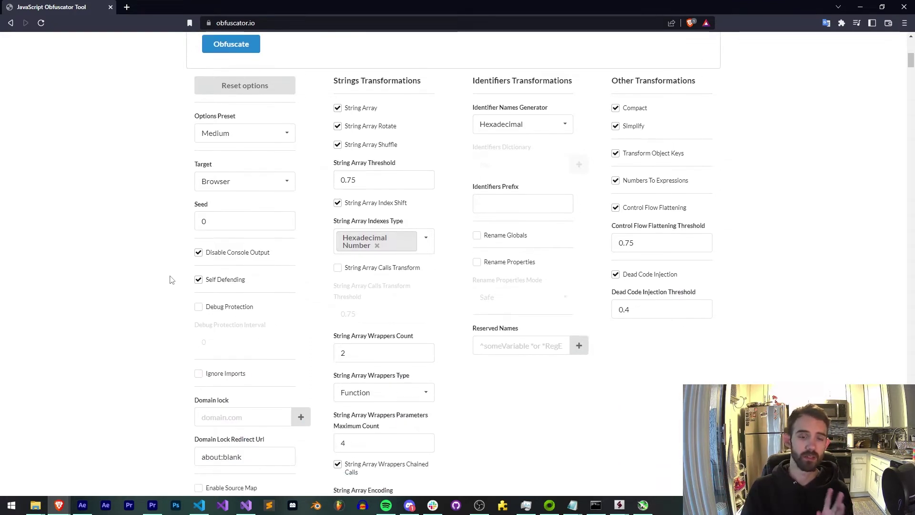
{"action": "scroll", "coordinate": [168, 275], "scroll_direction": "up", "scroll_amount": 1}
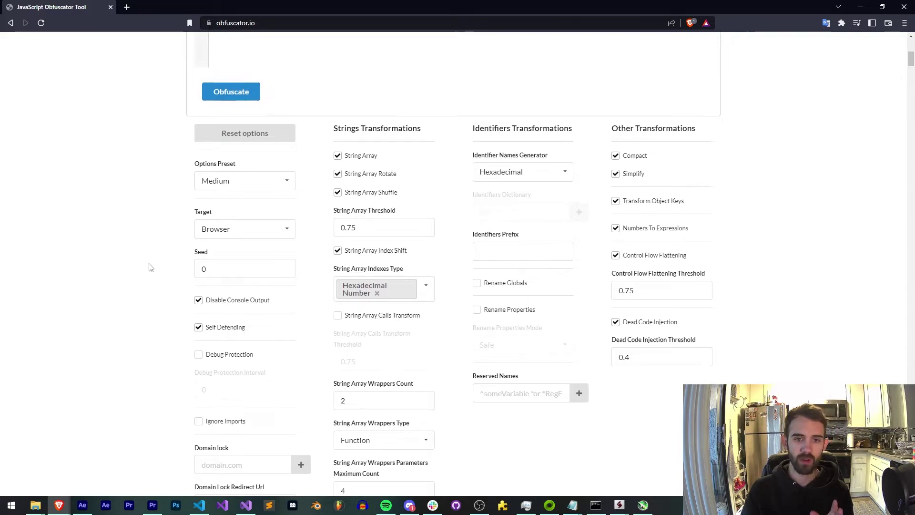
{"action": "left_click", "coordinate": [239, 181]}
{"action": "left_click", "coordinate": [135, 208]}
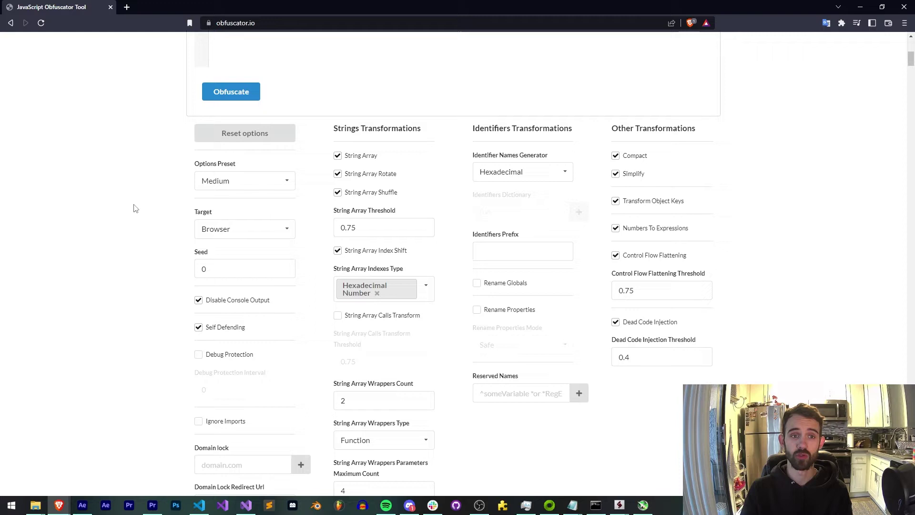
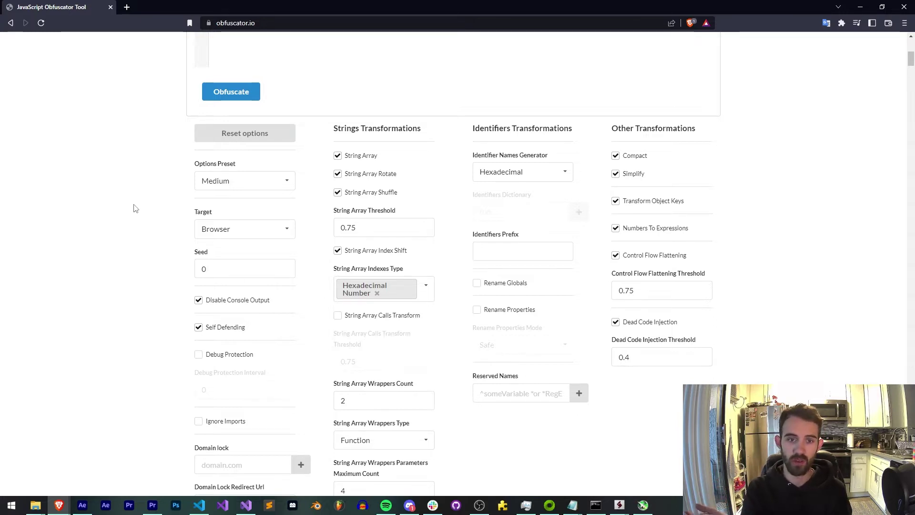
- Review the Options Preset list and leave the preset at Medium
{"action": "left_click", "coordinate": [280, 186]}
{"action": "left_click", "coordinate": [228, 241]}
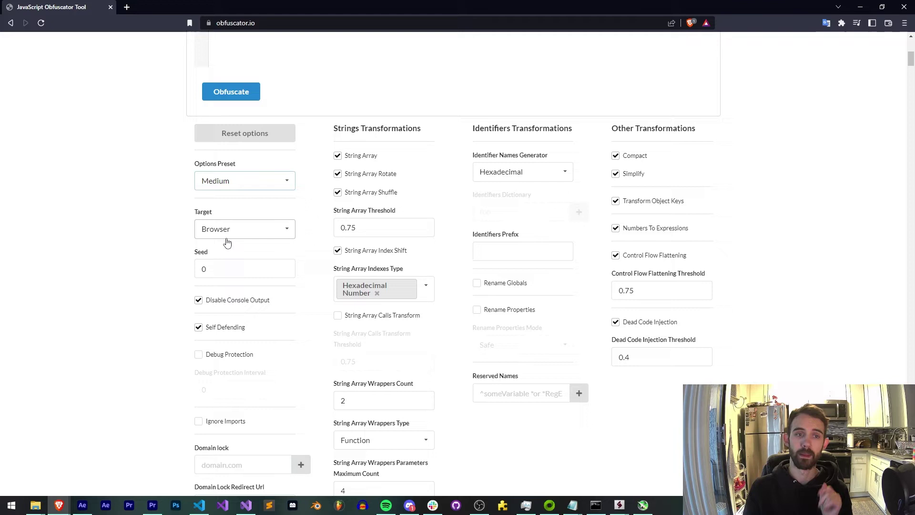
{"action": "left_click", "coordinate": [222, 186]}
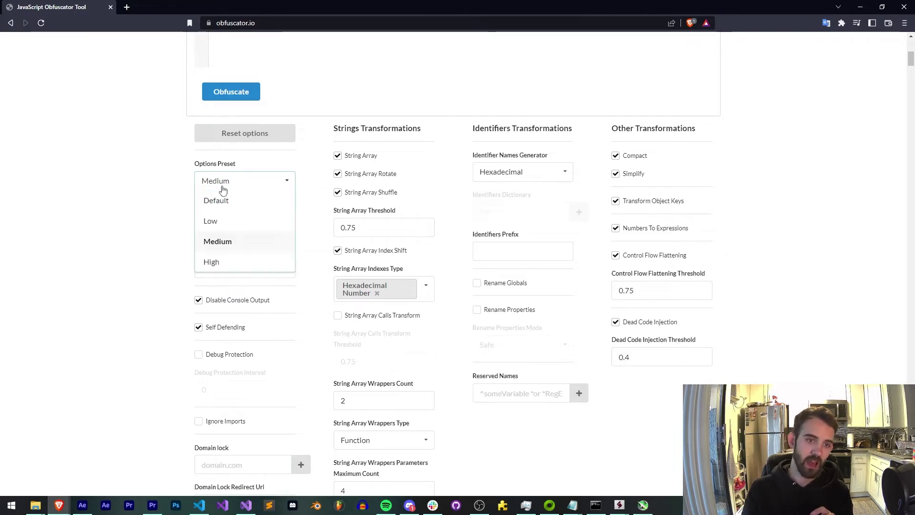
{"action": "left_click", "coordinate": [130, 249]}
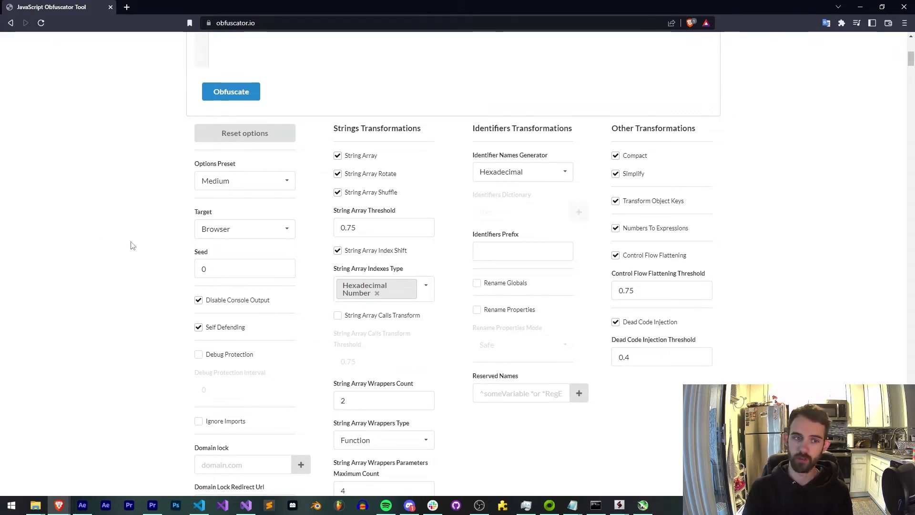
- Check the target environment choices and keep Browser as the target
{"action": "left_click", "coordinate": [229, 188]}
{"action": "left_click", "coordinate": [218, 241]}
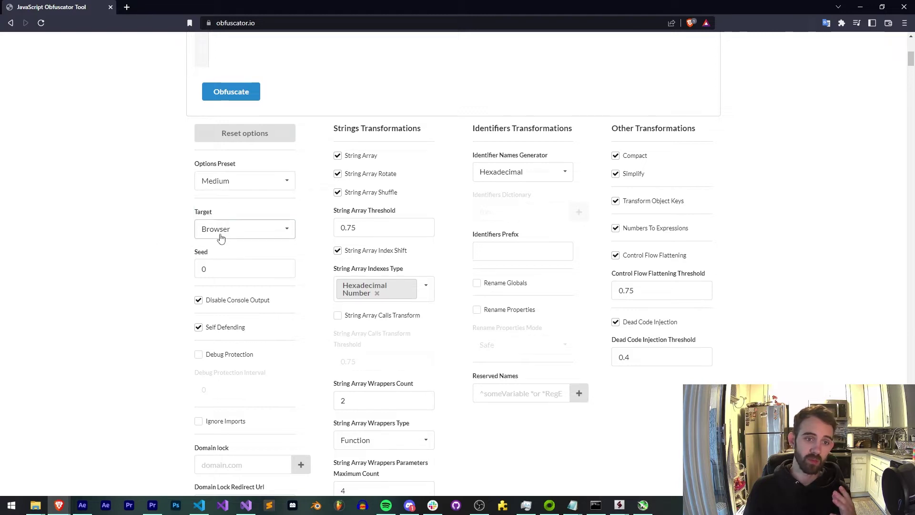
{"action": "left_click", "coordinate": [220, 231]}
{"action": "left_click", "coordinate": [112, 244]}
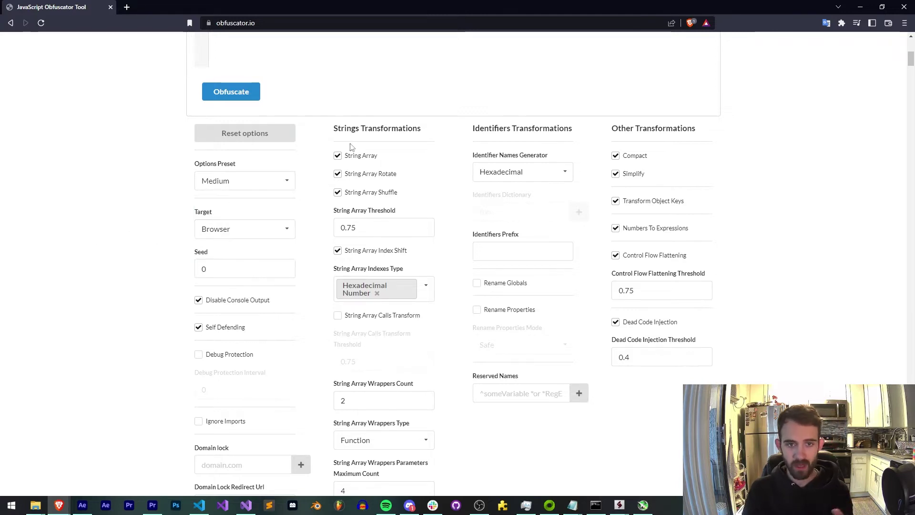
- Keep Hexadecimal as the identifier names generator
{"action": "scroll", "coordinate": [332, 169], "scroll_direction": "down", "scroll_amount": 2}
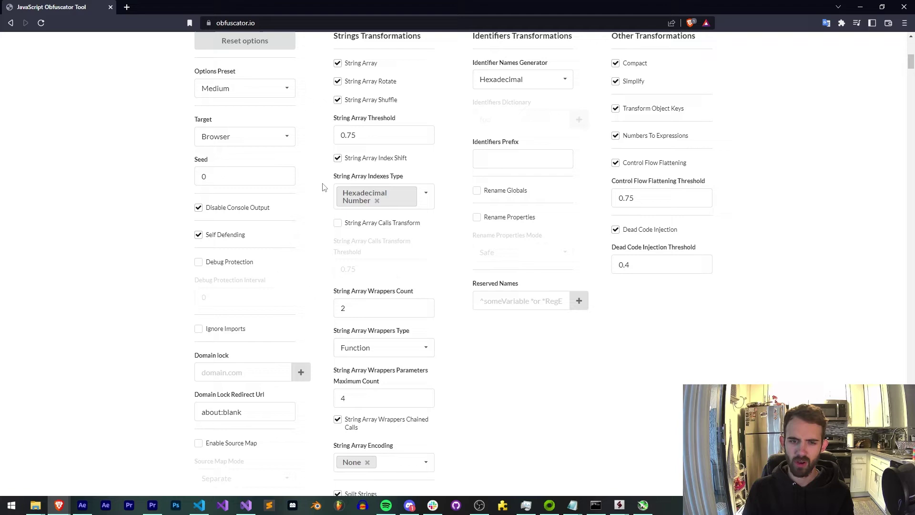
{"action": "scroll", "coordinate": [321, 188], "scroll_direction": "up", "scroll_amount": 5}
{"action": "scroll", "coordinate": [455, 202], "scroll_direction": "down", "scroll_amount": 2}
{"action": "left_click", "coordinate": [509, 219]}
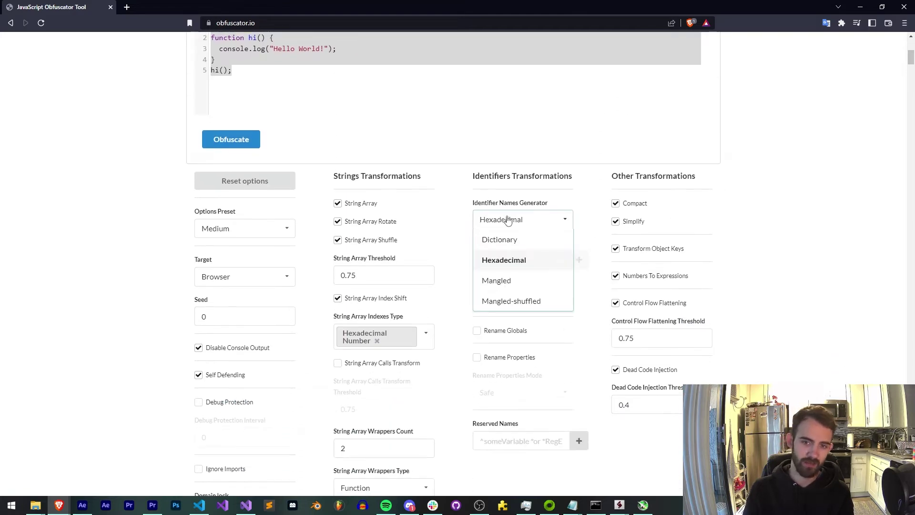
{"action": "left_click", "coordinate": [460, 248]}
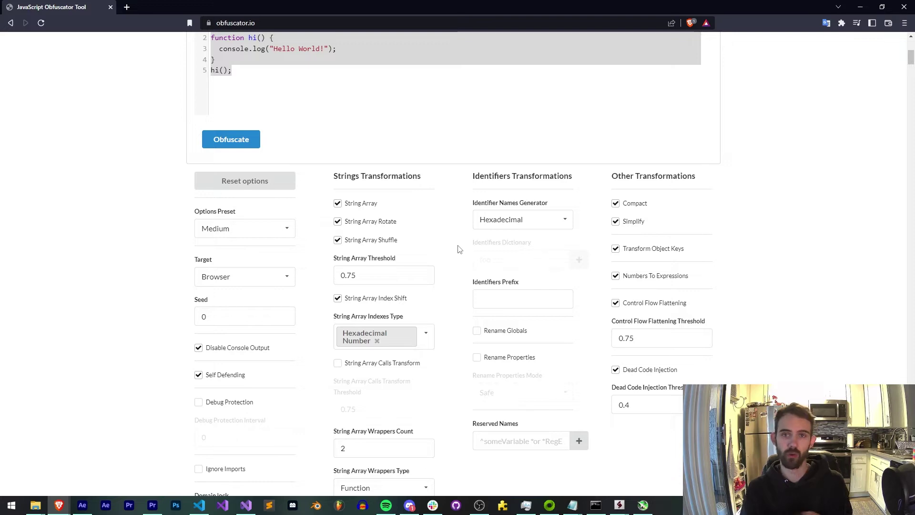
- Return to the Options Preset dropdown and show its list of presets again
{"action": "scroll", "coordinate": [459, 249], "scroll_direction": "down", "scroll_amount": 1}
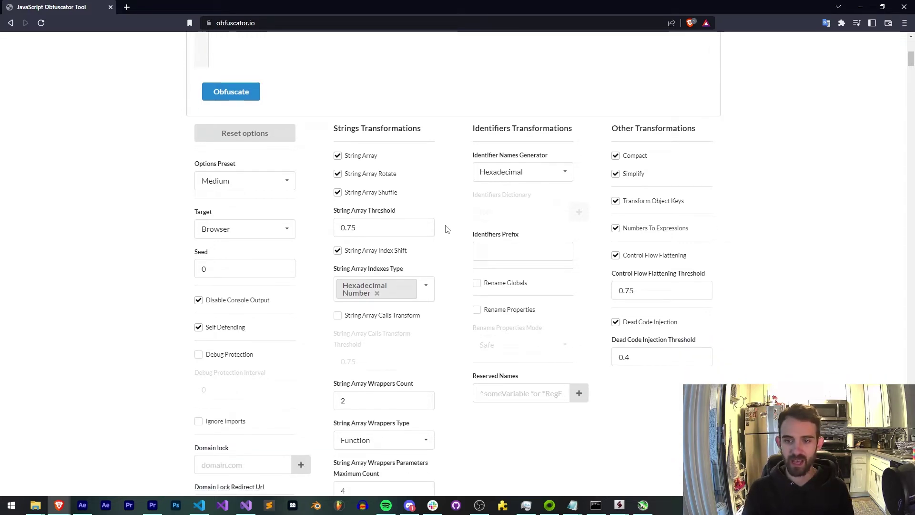
{"action": "scroll", "coordinate": [419, 281], "scroll_direction": "down", "scroll_amount": 4}
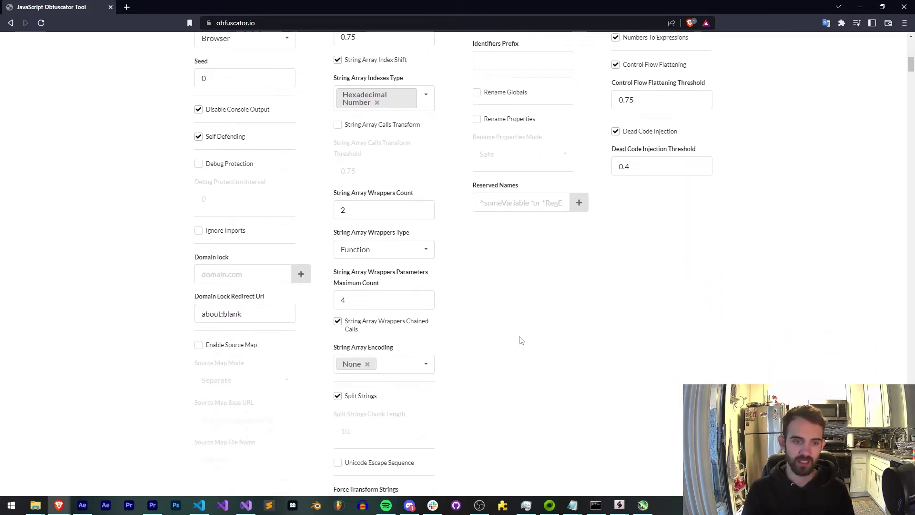
{"action": "scroll", "coordinate": [520, 341], "scroll_direction": "up", "scroll_amount": 5}
{"action": "scroll", "coordinate": [519, 340], "scroll_direction": "up", "scroll_amount": 2}
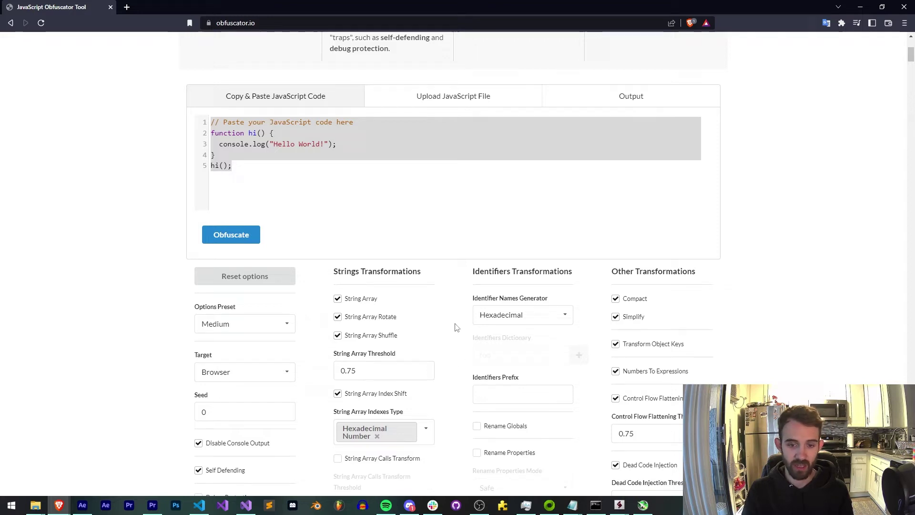
{"action": "left_click", "coordinate": [233, 324]}
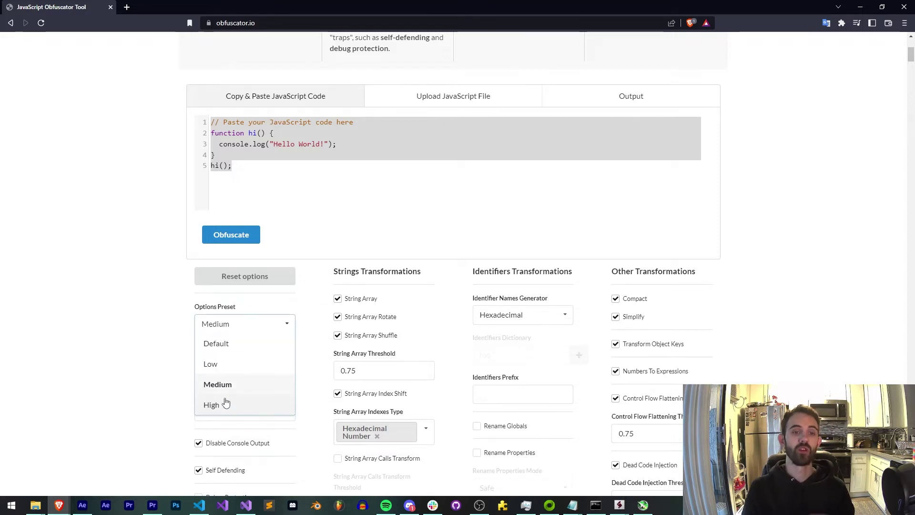
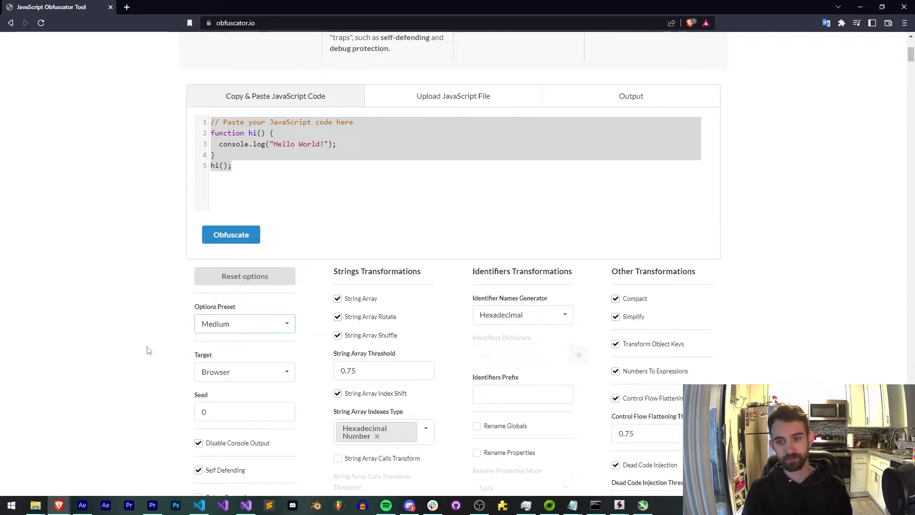
- Scroll down through the obfuscator options documentation to the bottom of the page
{"action": "scroll", "coordinate": [148, 350], "scroll_direction": "down", "scroll_amount": 10}
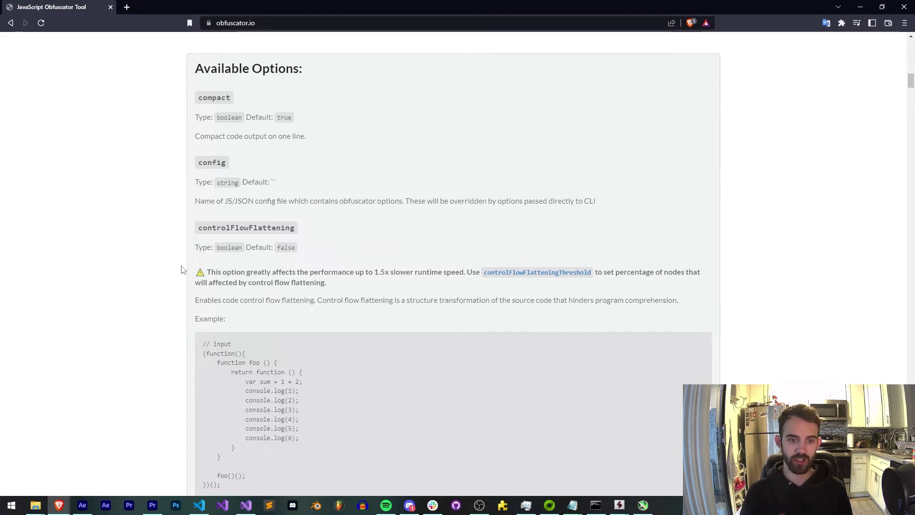
{"action": "scroll", "coordinate": [181, 270], "scroll_direction": "down", "scroll_amount": 10}
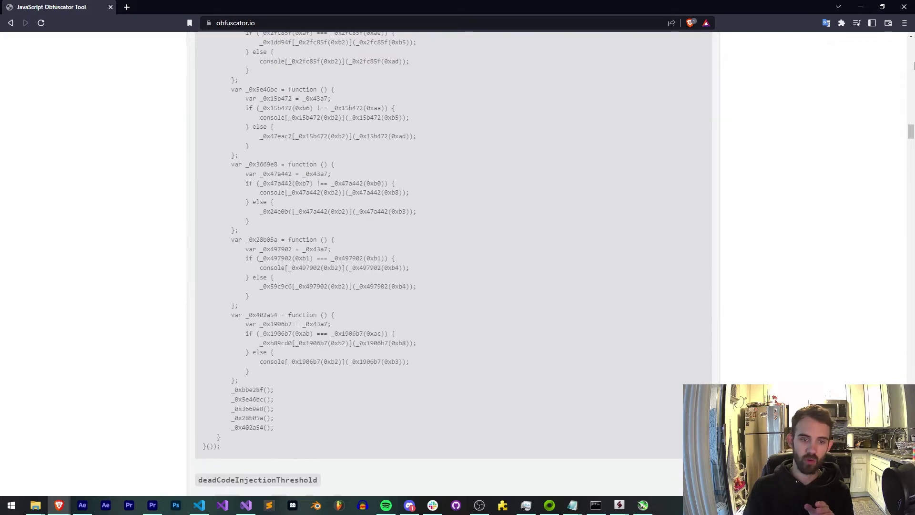
{"action": "left_click_drag", "start_coordinate": [910, 132], "coordinate": [911, 477]}
- Return to the top of the page and bring up main.js in VS Code
{"action": "scroll", "coordinate": [685, 316], "scroll_direction": "up", "scroll_amount": 3}
{"action": "scroll", "coordinate": [684, 314], "scroll_direction": "up", "scroll_amount": 20}
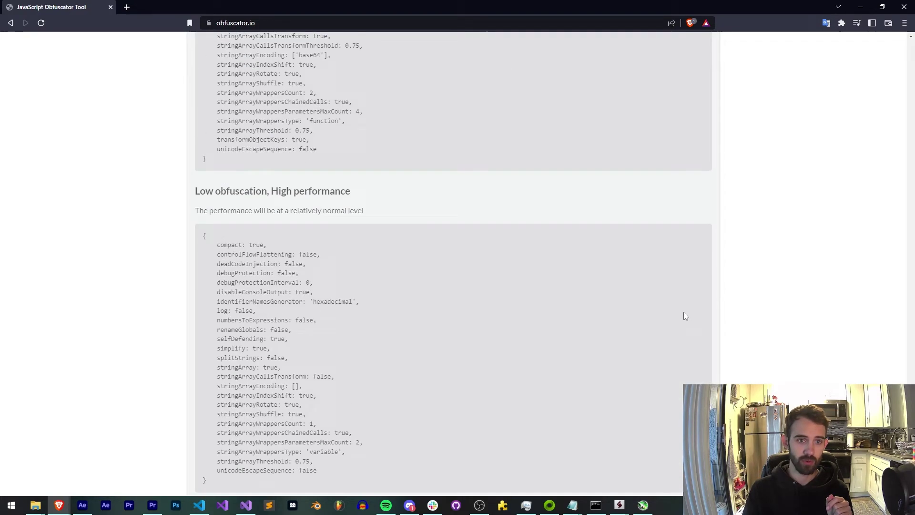
{"action": "scroll", "coordinate": [766, 252], "scroll_direction": "up", "scroll_amount": 15}
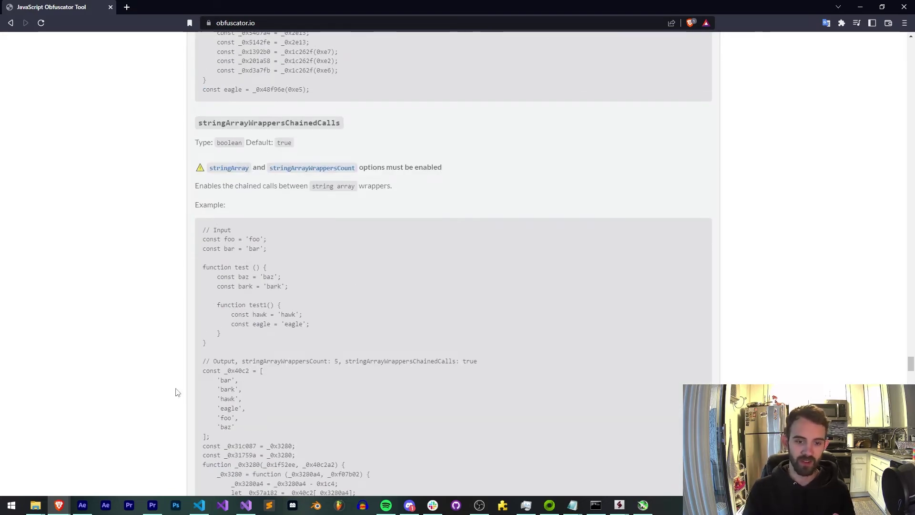
{"action": "scroll", "coordinate": [317, 339], "scroll_direction": "up", "scroll_amount": 20}
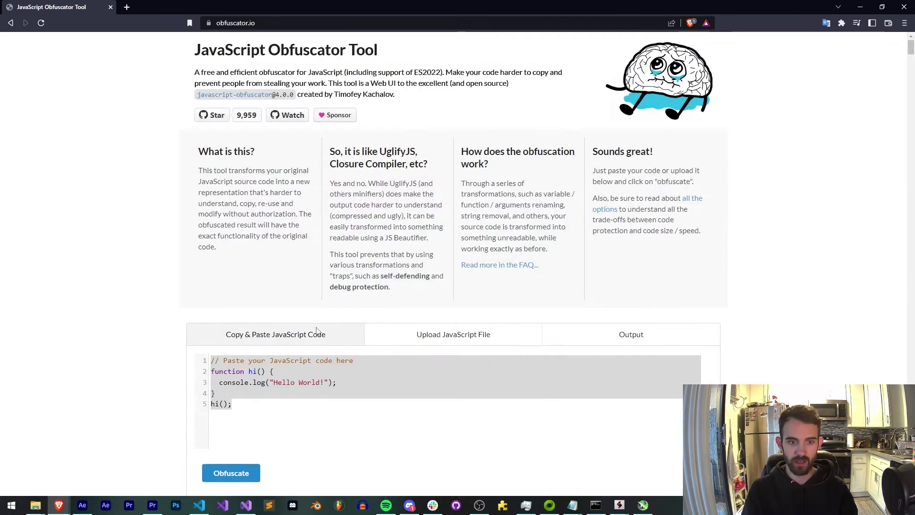
{"action": "left_click", "coordinate": [199, 505]}
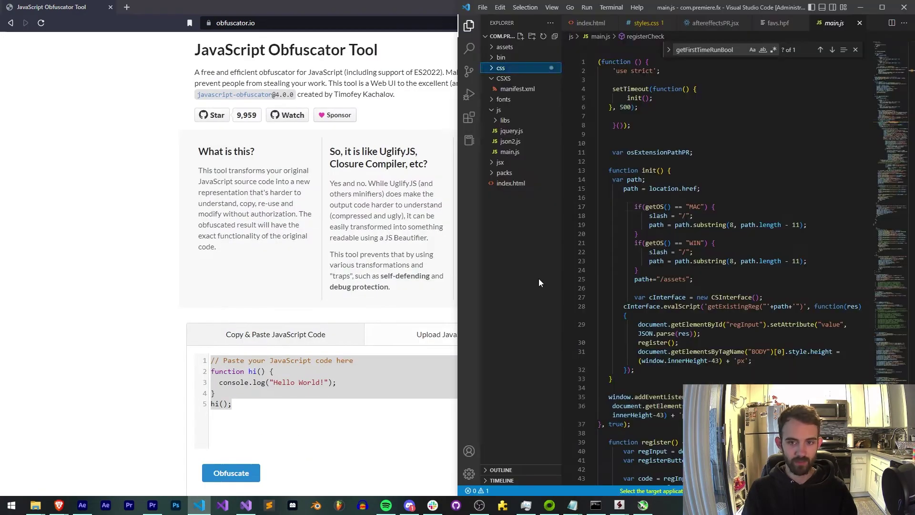
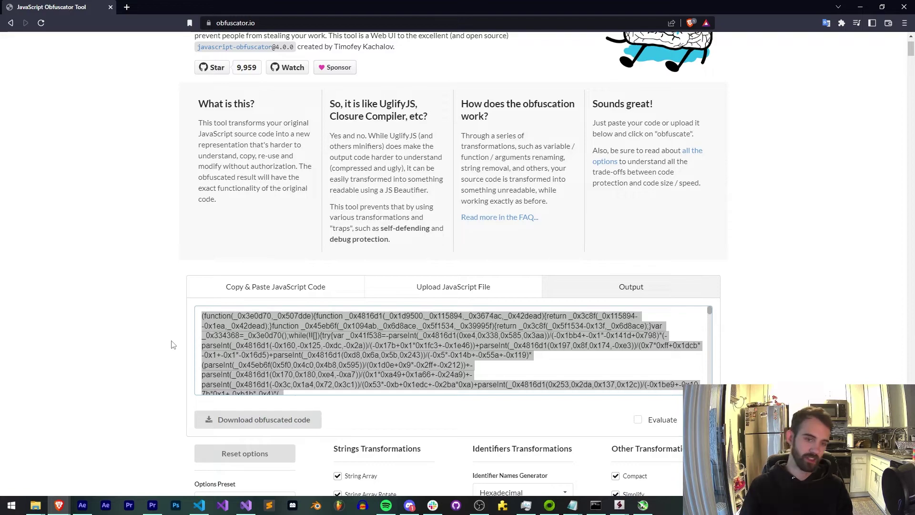
- Paste the obfuscated code over the selected main.js contents and maximize the VS Code window
{"action": "left_click", "coordinate": [199, 504]}
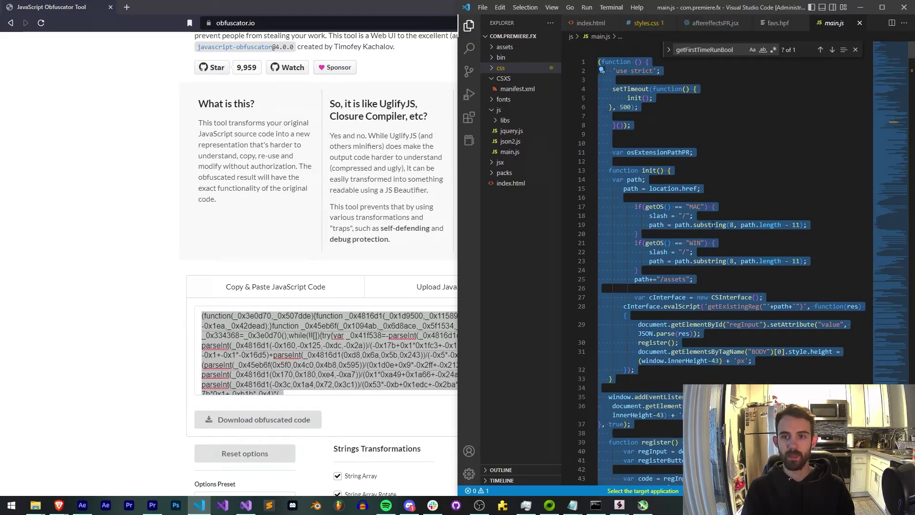
{"action": "key", "text": "ctrl+v"}
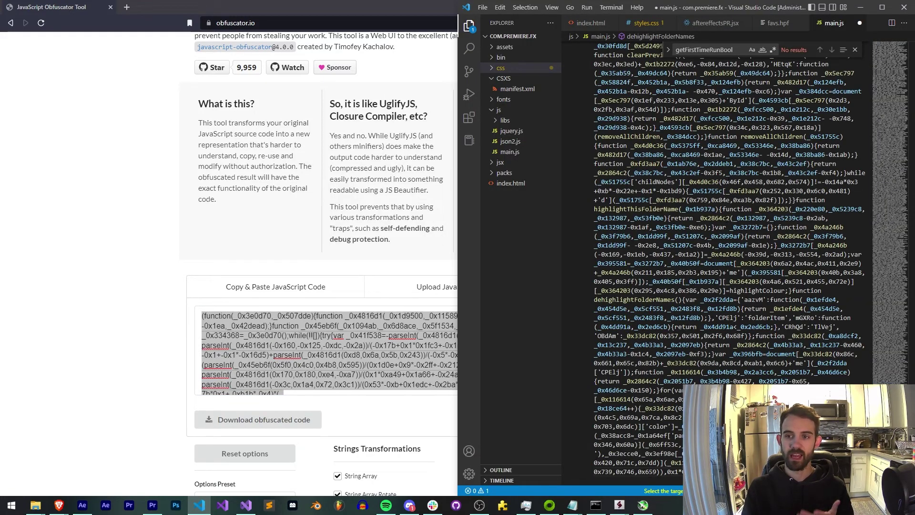
{"action": "key", "text": "super+Up"}
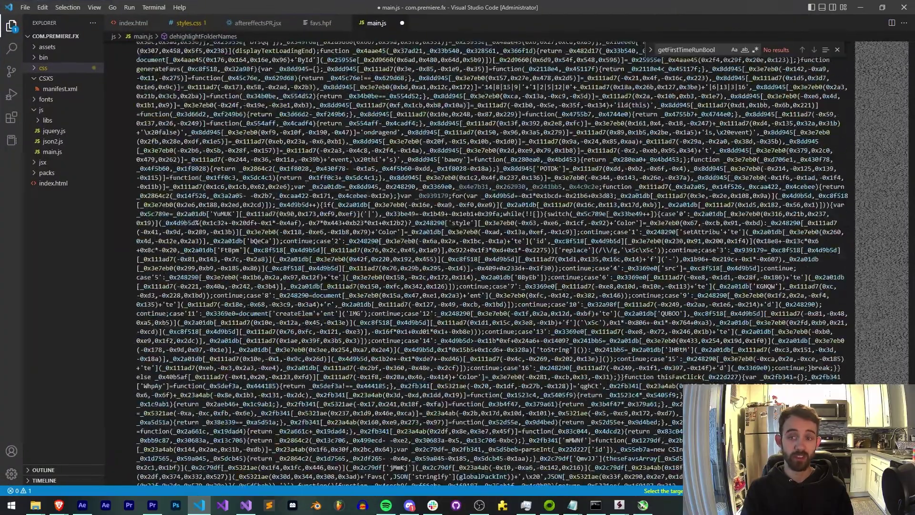
- Scroll back to line 1 and inspect the _0x2a2013 variable in the obfuscated code
{"action": "scroll", "coordinate": [490, 262], "scroll_direction": "down", "scroll_amount": 10}
{"action": "left_click_drag", "start_coordinate": [898, 295], "coordinate": [882, 42]}
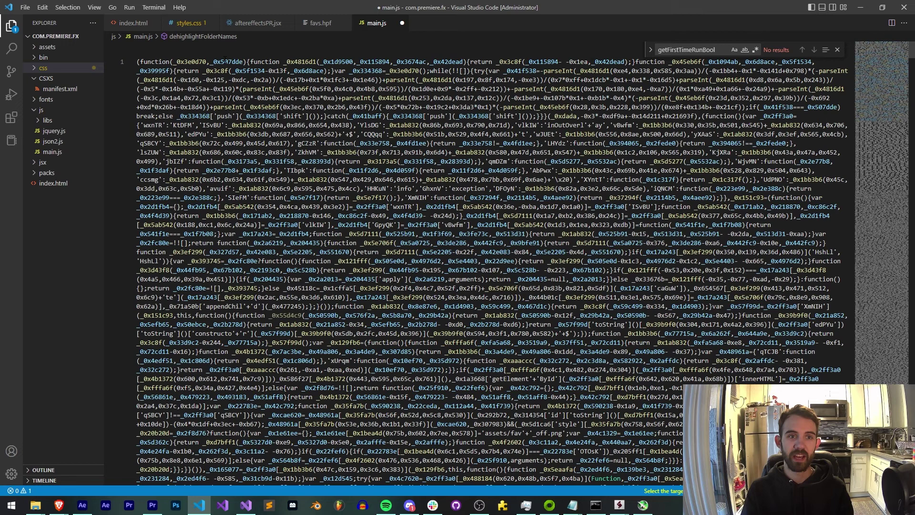
{"action": "left_click_drag", "start_coordinate": [140, 62], "coordinate": [595, 279]}
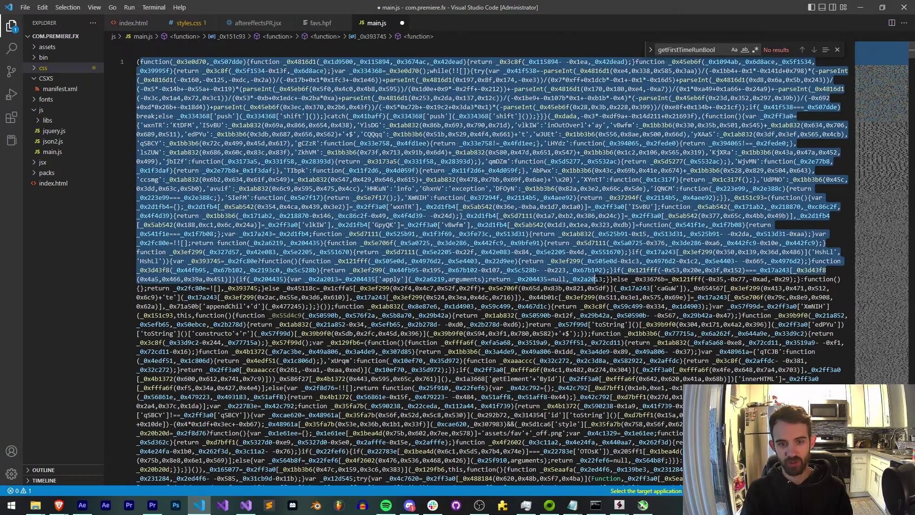
{"action": "left_click", "coordinate": [595, 278]}
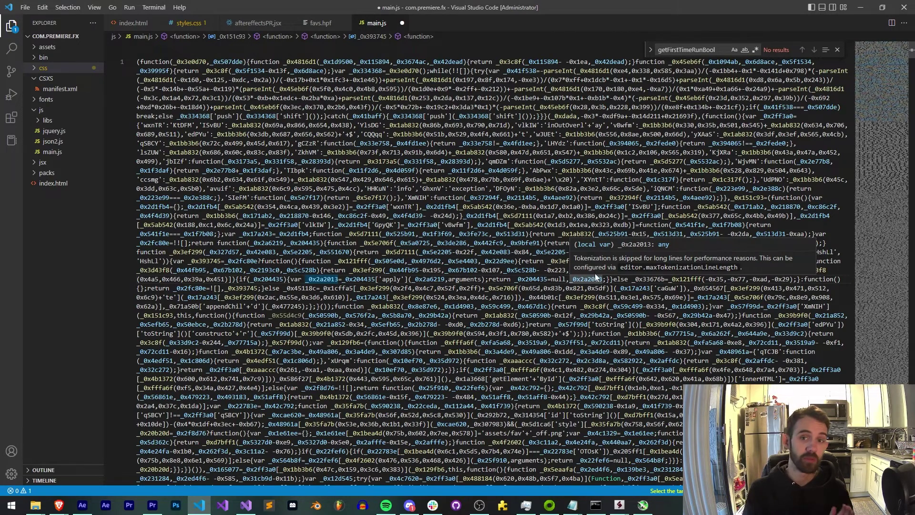
{"action": "left_click", "coordinate": [592, 216]}
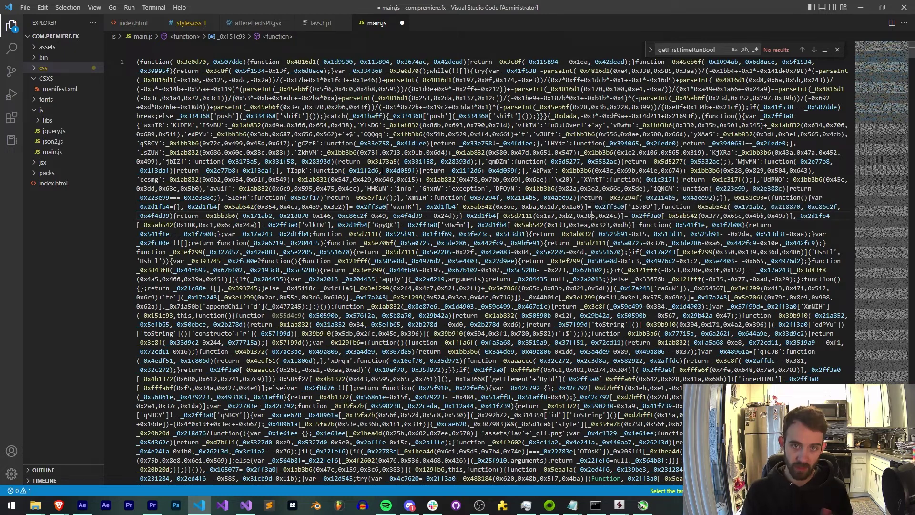
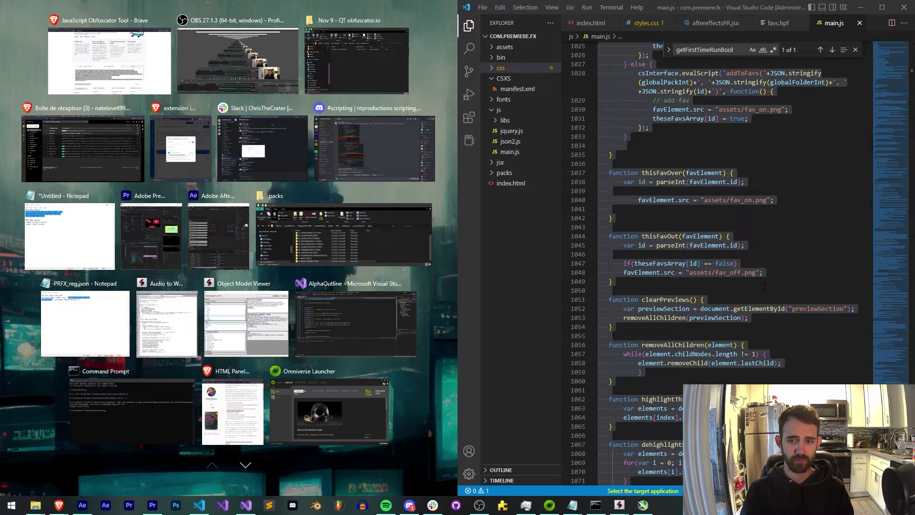
- Snap the Brave obfuscator window beside VS Code and maximize it to fill the screen
{"action": "key", "text": "Escape"}
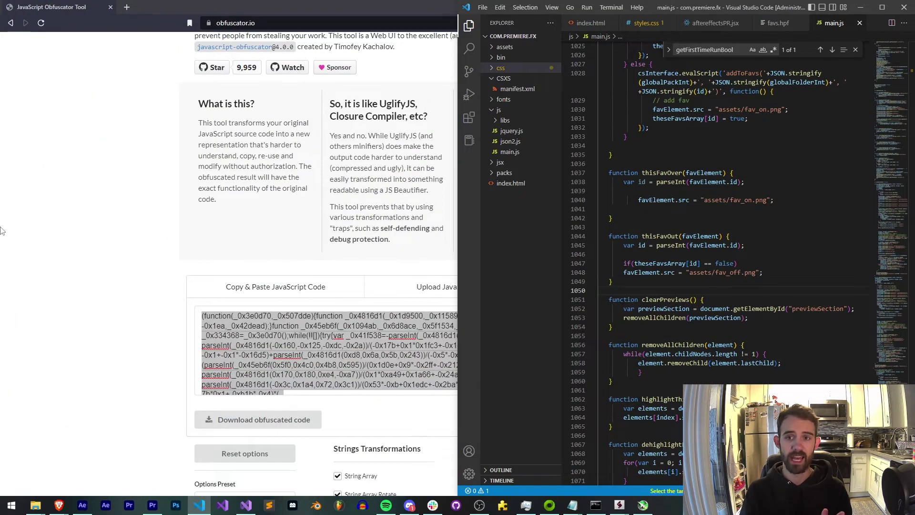
{"action": "left_click", "coordinate": [47, 214]}
{"action": "key", "text": "super+Up"}
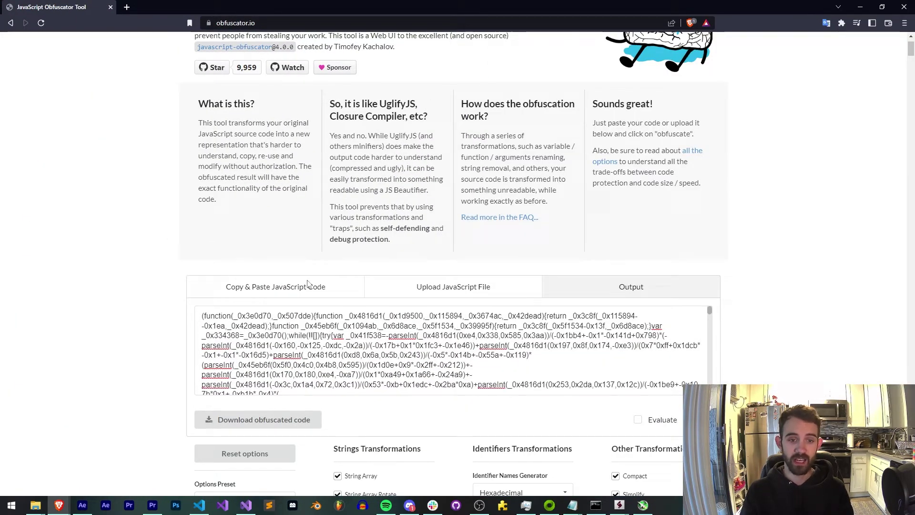
- Glance at the main.js code in VS Code, then return to the obfuscator page
{"action": "scroll", "coordinate": [770, 337], "scroll_direction": "down", "scroll_amount": 15}
{"action": "scroll", "coordinate": [769, 343], "scroll_direction": "up", "scroll_amount": 3}
{"action": "scroll", "coordinate": [769, 350], "scroll_direction": "down", "scroll_amount": 1}
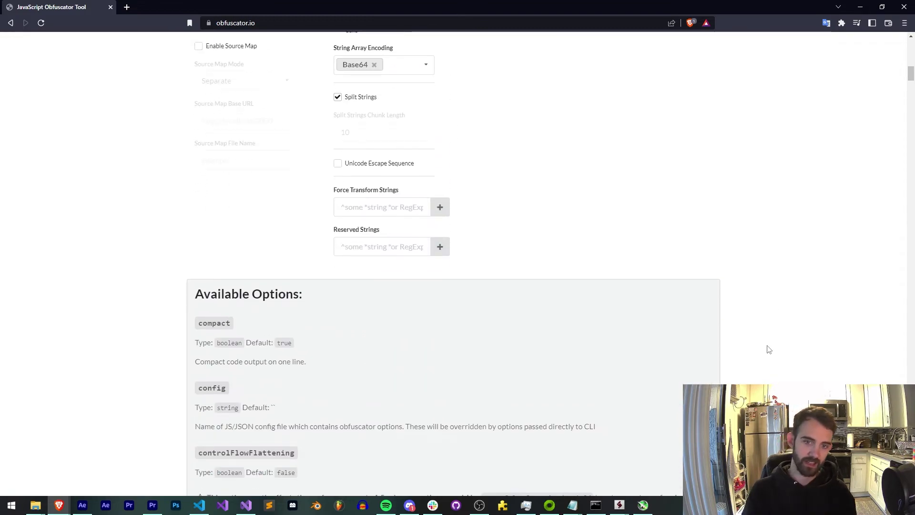
{"action": "scroll", "coordinate": [768, 349], "scroll_direction": "up", "scroll_amount": 15}
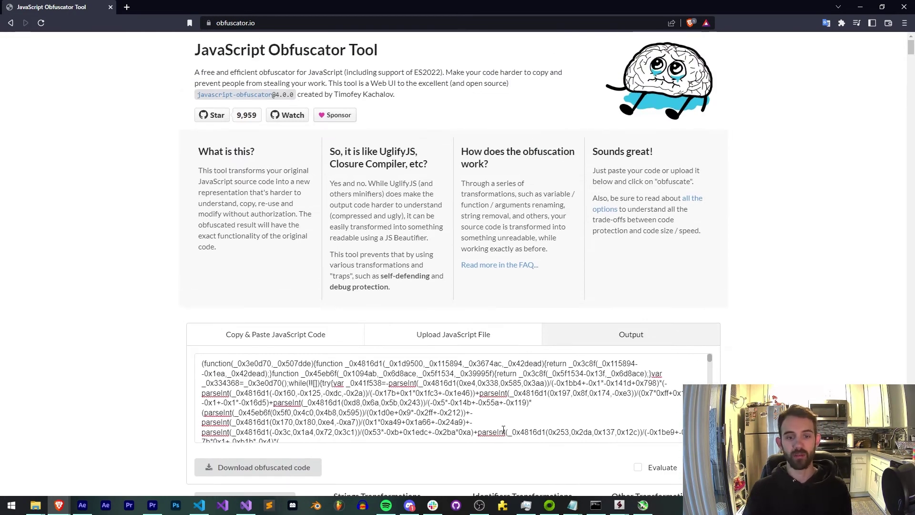
{"action": "left_click", "coordinate": [200, 505]}
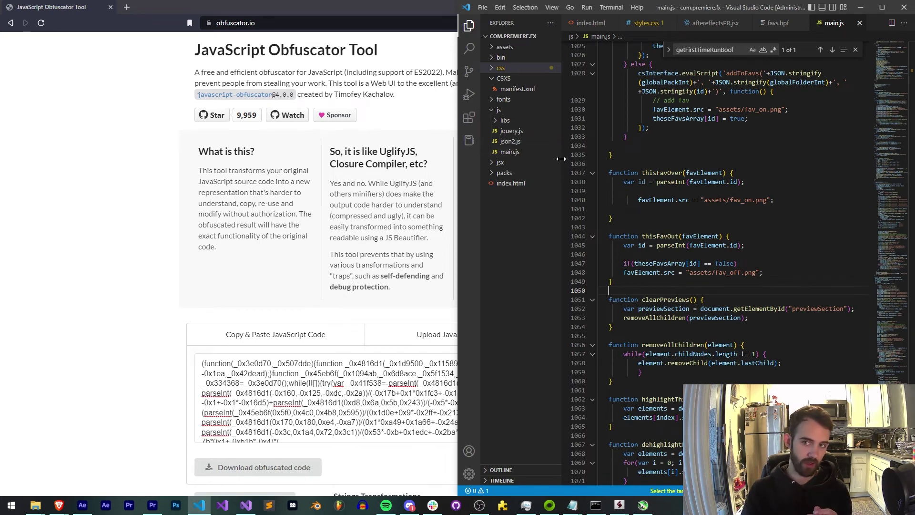
{"action": "left_click", "coordinate": [106, 266]}
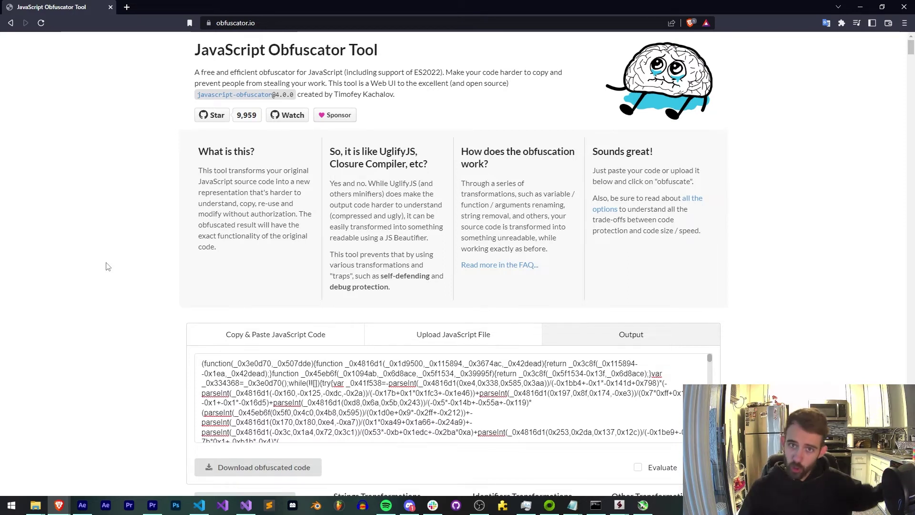
{"action": "scroll", "coordinate": [126, 273], "scroll_direction": "down", "scroll_amount": 2}
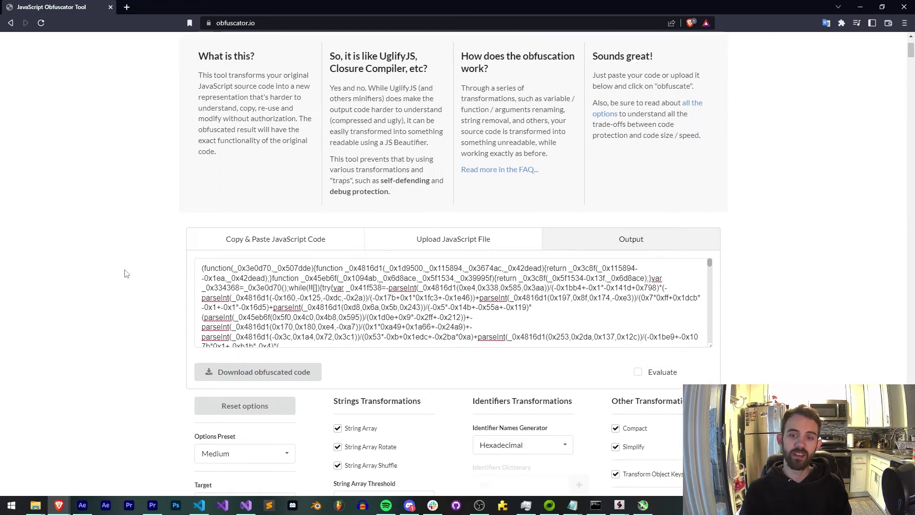
{"action": "scroll", "coordinate": [126, 273], "scroll_direction": "up", "scroll_amount": 2}
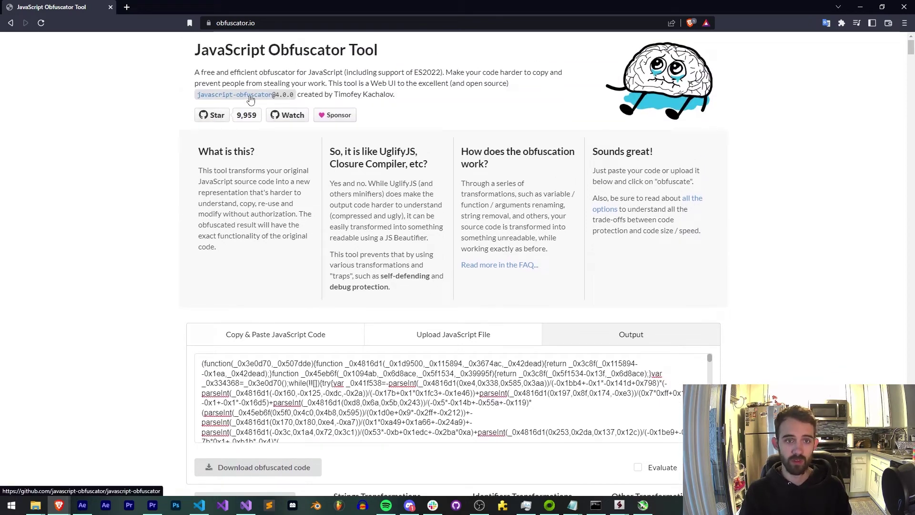
{"action": "left_click_drag", "start_coordinate": [239, 83], "coordinate": [478, 83]}
{"action": "left_click", "coordinate": [476, 102]}
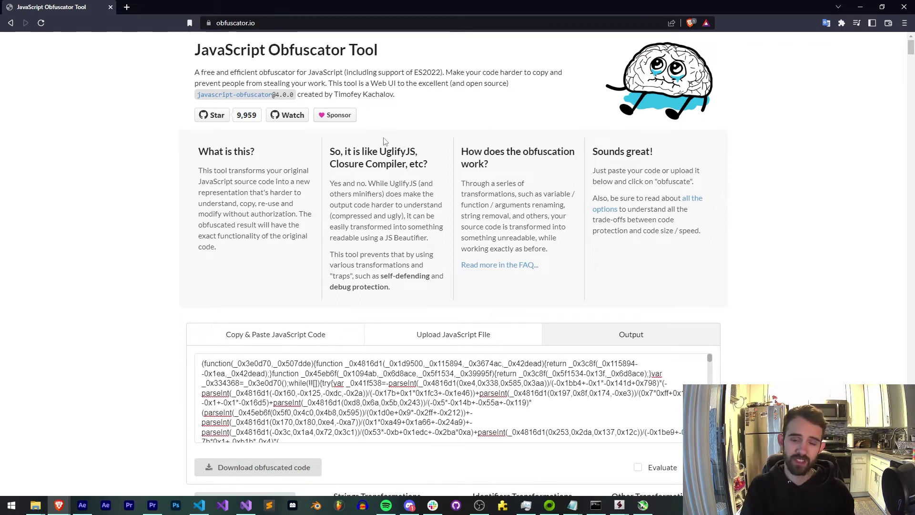
- Move from the pasted-code and Output views to Upload JavaScript File, scrolling down to the option presets
{"action": "scroll", "coordinate": [286, 286], "scroll_direction": "down", "scroll_amount": 1}
{"action": "left_click", "coordinate": [275, 287]}
{"action": "left_click", "coordinate": [317, 340]}
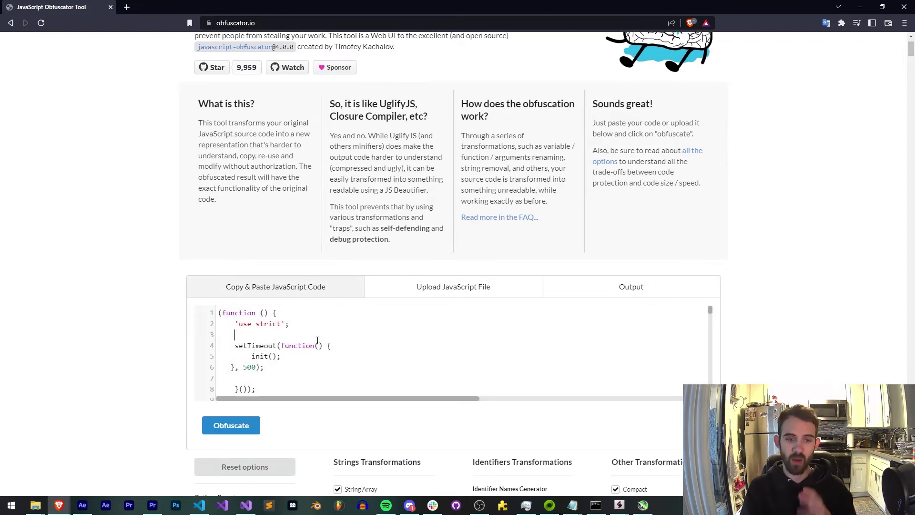
{"action": "left_click", "coordinate": [625, 291]}
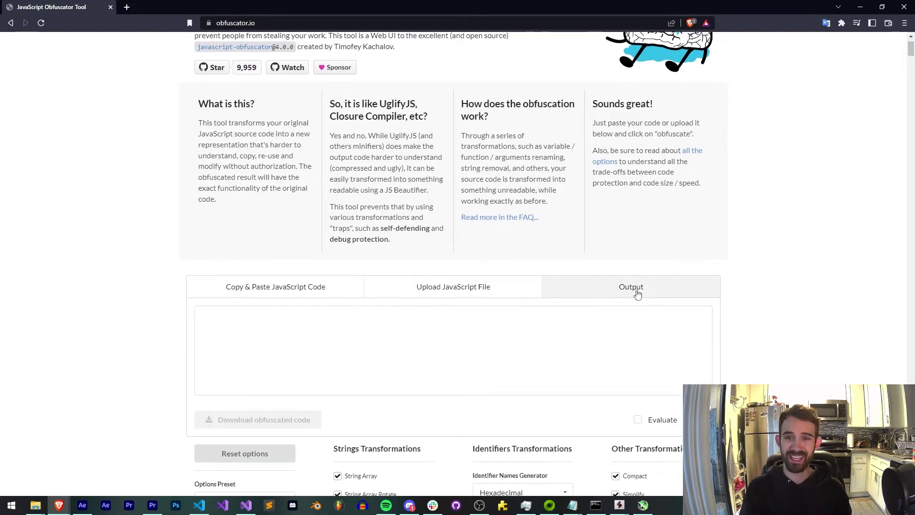
{"action": "left_click", "coordinate": [441, 290]}
{"action": "scroll", "coordinate": [139, 259], "scroll_direction": "down", "scroll_amount": 6}
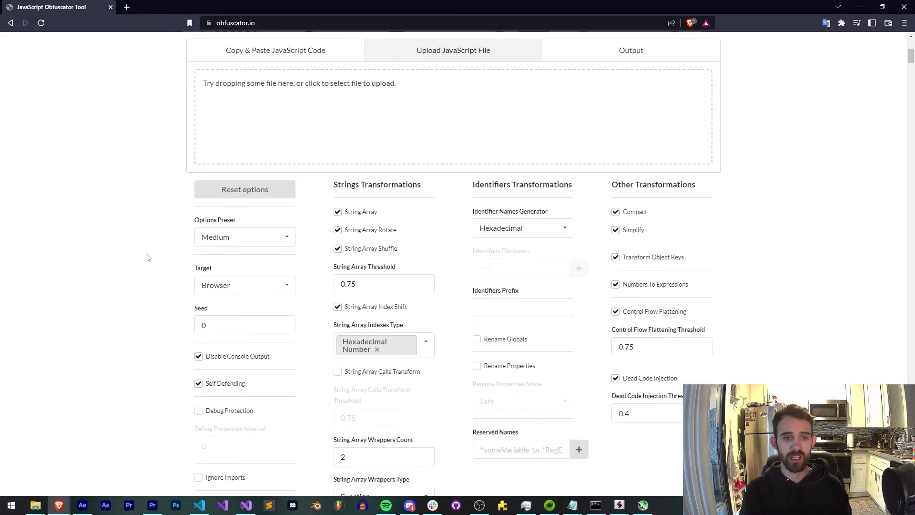
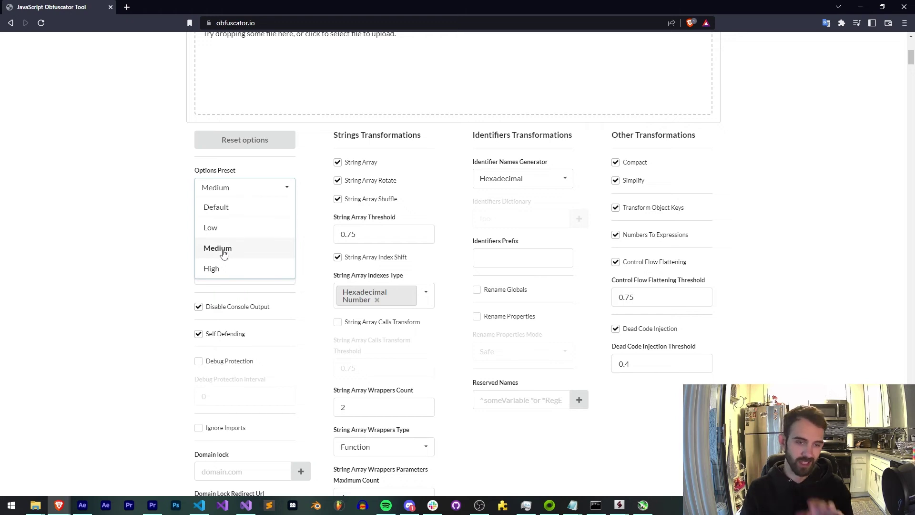
- Close the Options Preset list, leaving the Medium preset selected
{"action": "left_click", "coordinate": [106, 218]}
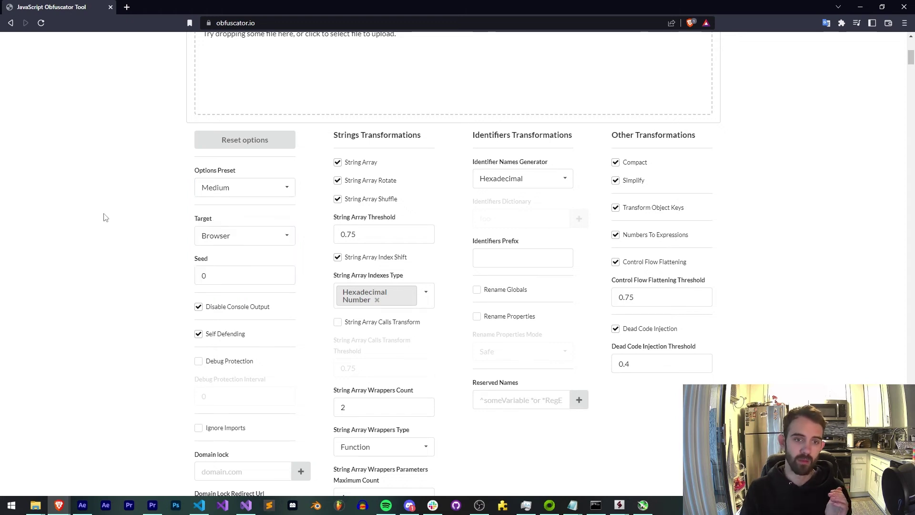
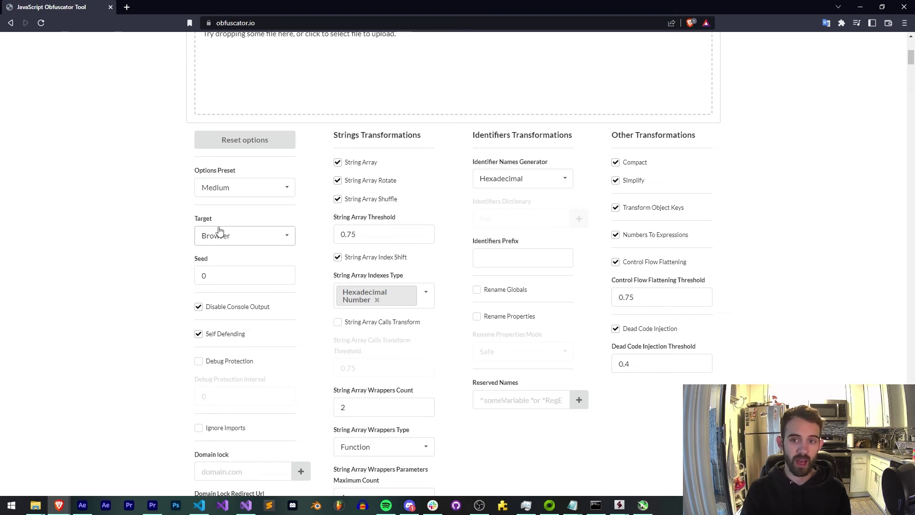
- Switch to the Copy & Paste JavaScript Code tab to show the sample setTimeout code
{"action": "scroll", "coordinate": [184, 200], "scroll_direction": "down", "scroll_amount": 5}
{"action": "scroll", "coordinate": [183, 198], "scroll_direction": "up", "scroll_amount": 8}
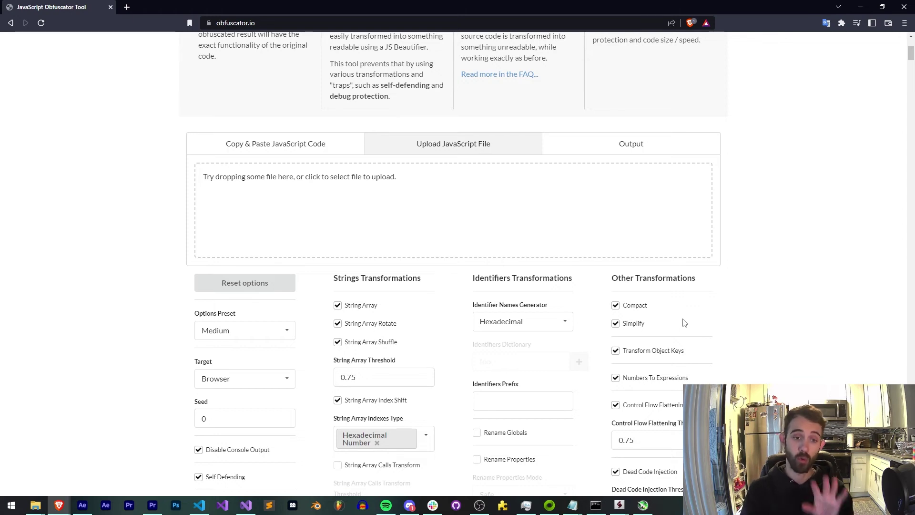
{"action": "scroll", "coordinate": [830, 289], "scroll_direction": "down", "scroll_amount": 2}
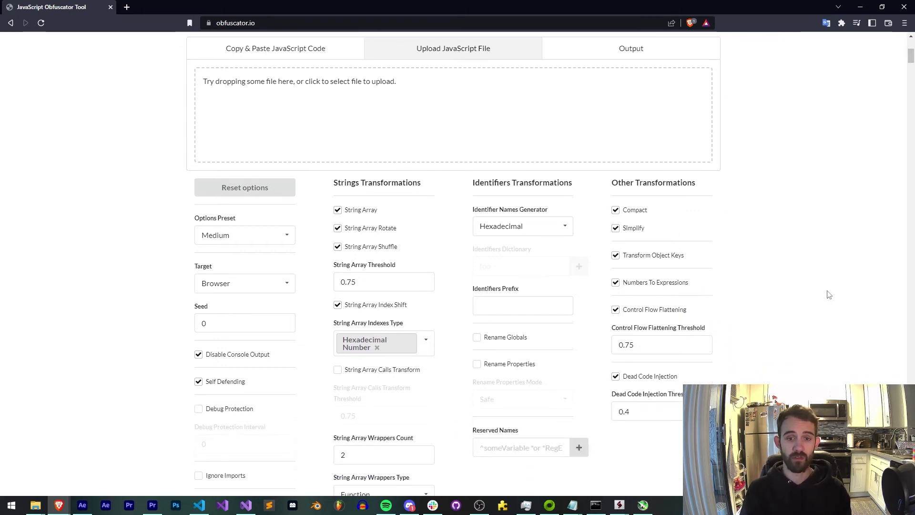
{"action": "scroll", "coordinate": [798, 287], "scroll_direction": "down", "scroll_amount": 2}
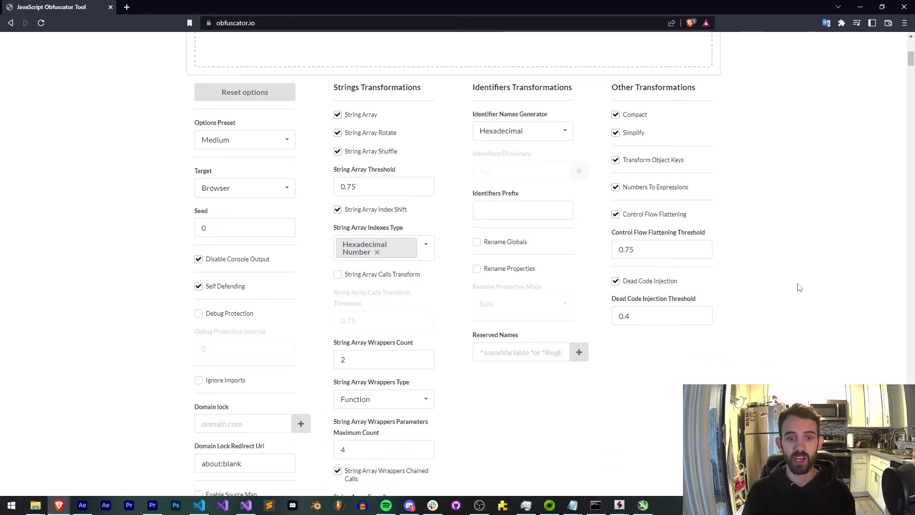
{"action": "scroll", "coordinate": [798, 287], "scroll_direction": "down", "scroll_amount": 4}
{"action": "scroll", "coordinate": [799, 287], "scroll_direction": "up", "scroll_amount": 12}
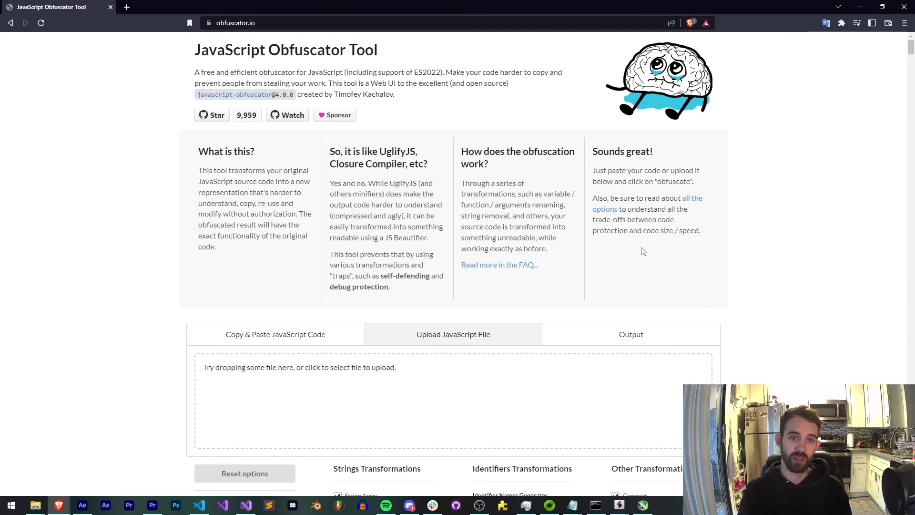
{"action": "left_click", "coordinate": [230, 335]}
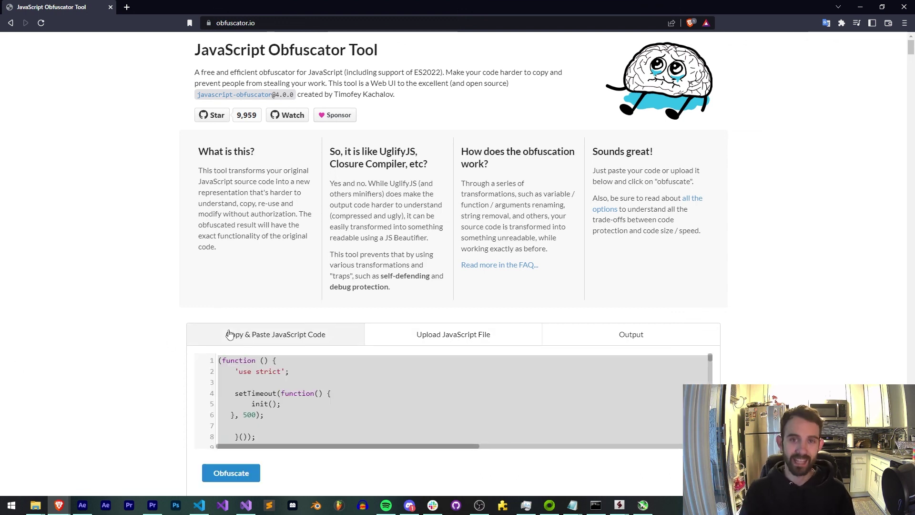